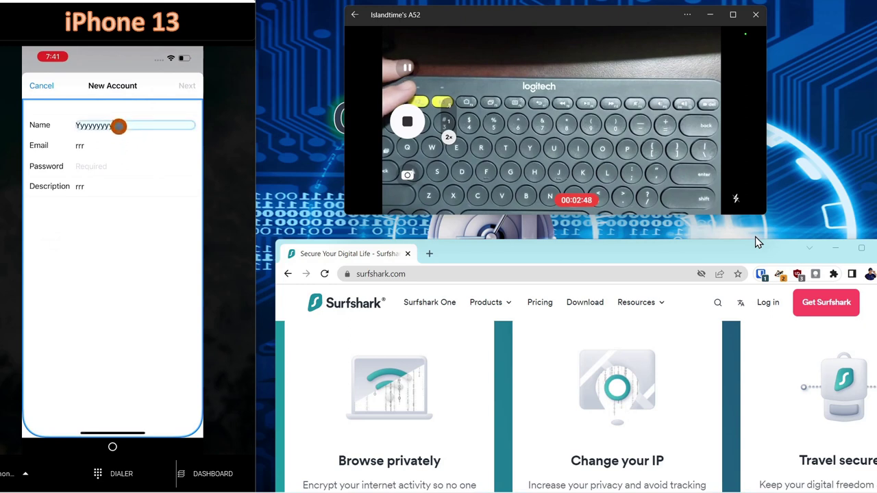
Replace the iPhone form's name with 'leoureoiuroqiu'.
key(BackSpace)
key(BackSpace)
key(BackSpace)
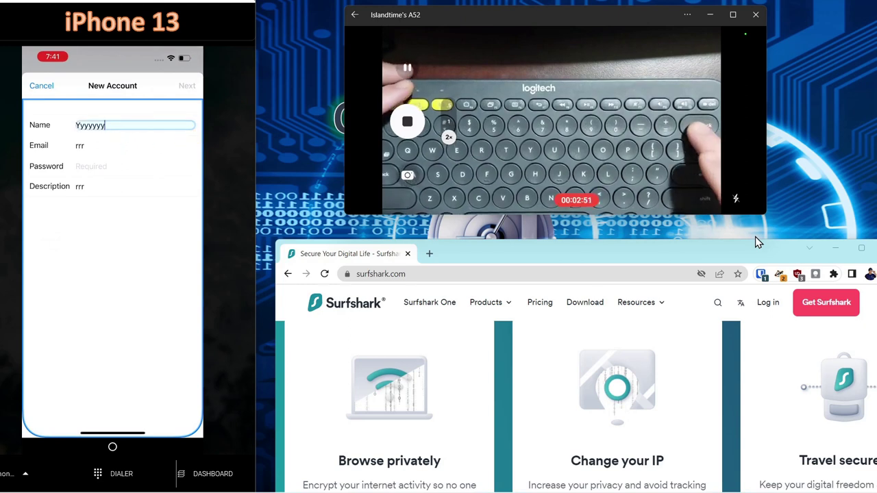
key(BackSpace)
key(BackSpace)
key(BackSpace)
key(BackSpace)
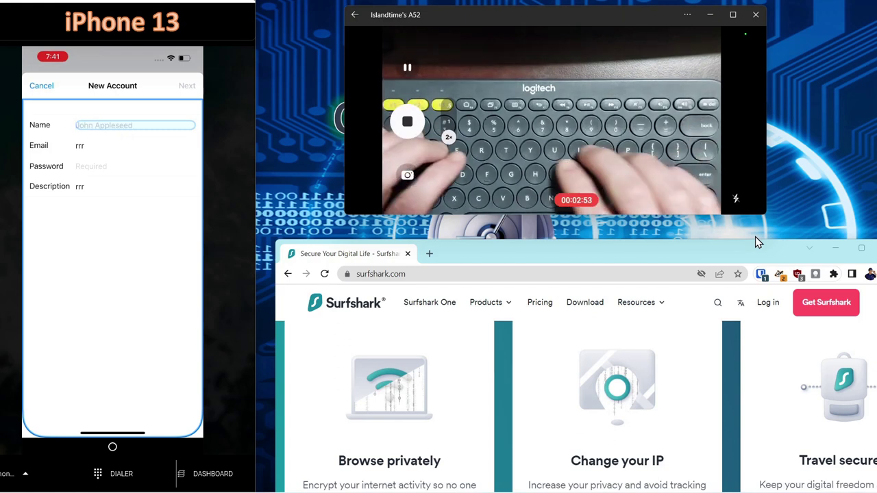
text(leoureoiuroqiu)
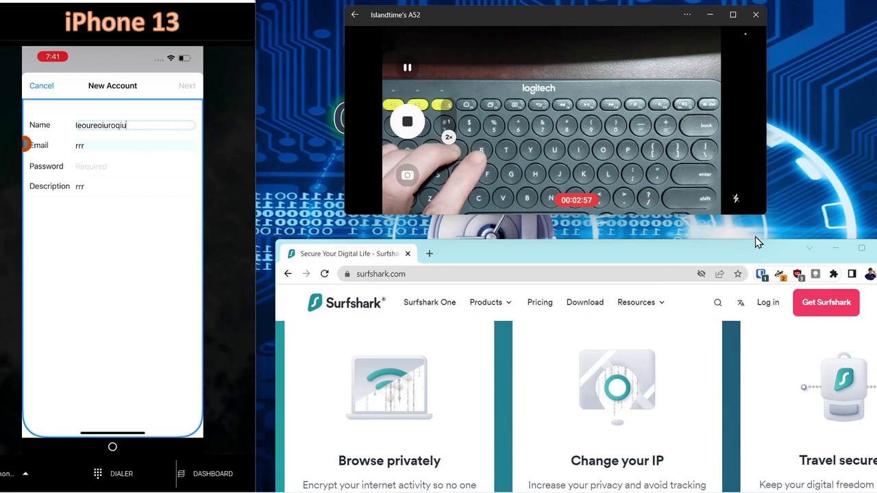
Change the email to 'ieieieiei' and return to the iPhone home screen.
click(51, 146)
key(BackSpace)
key(BackSpace)
key(BackSpace)
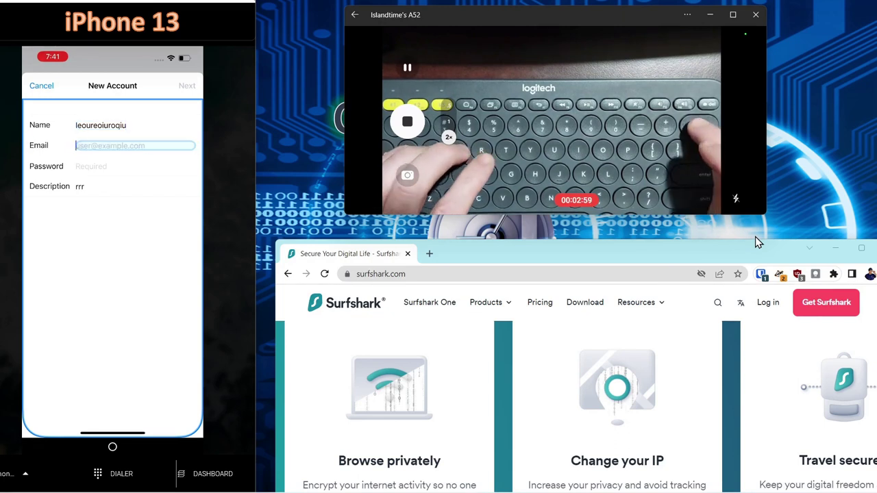
text(ieieieiei)
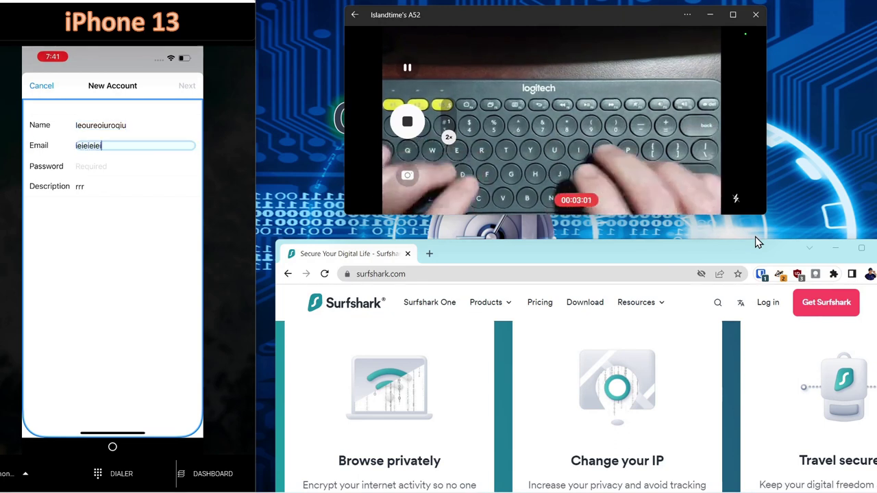
text(ei)
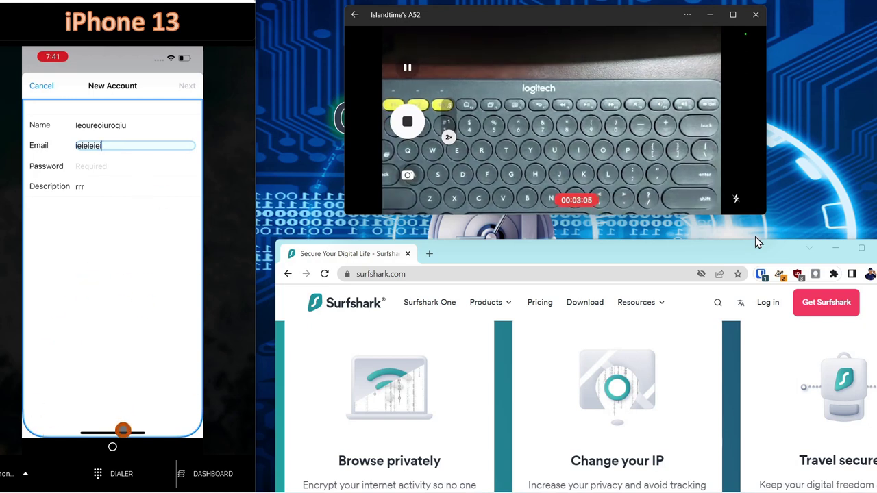
drag(112, 432, 113, 342)
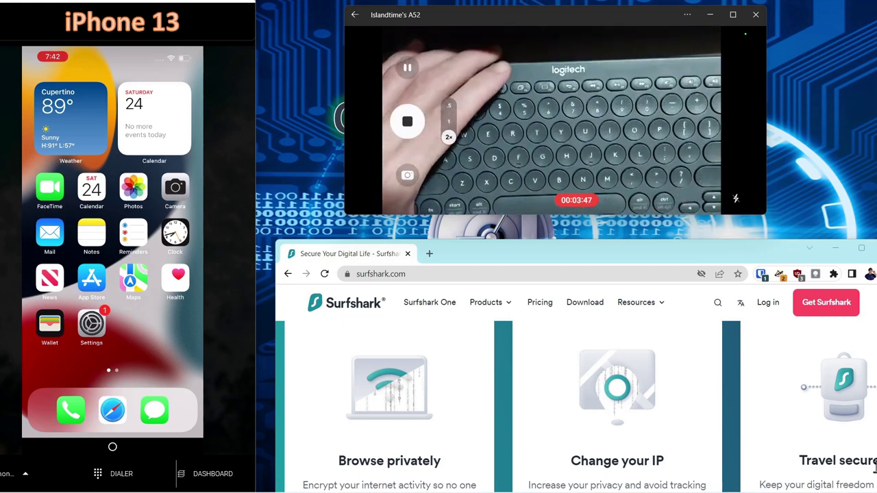
Drag the Surfshark browser and the A52 camera window up and left.
mouse_move(723, 249)
mouse_down()
mouse_move(612, 237)
mouse_move(747, 235)
mouse_up()
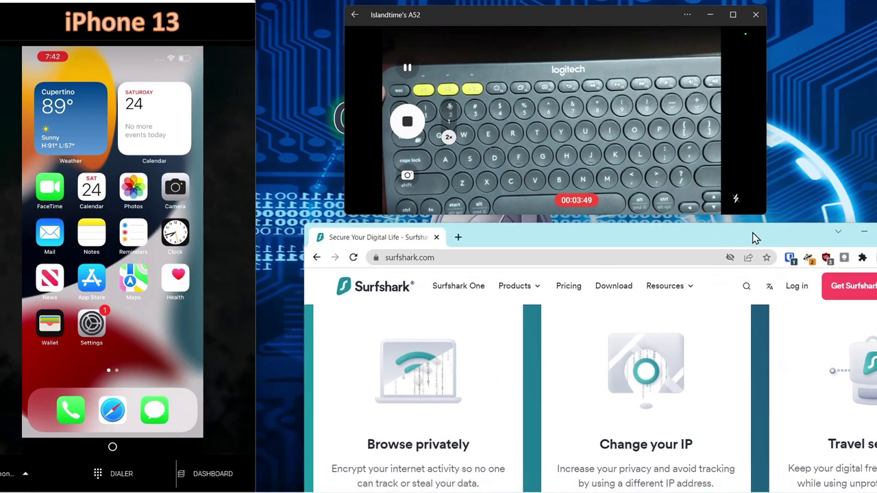
drag(526, 19, 482, 14)
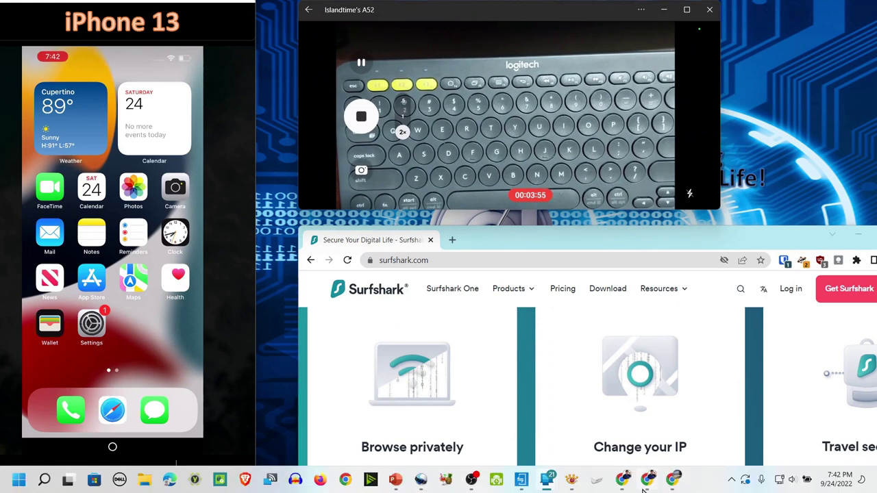
mouse_move(546, 480)
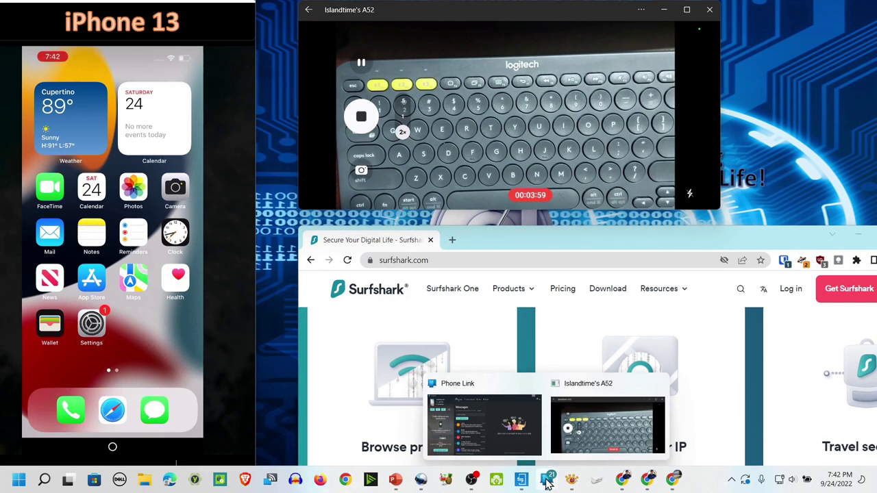
Bring the Phone Link Messages window up from the taskbar, then minimize it.
right_click(547, 482)
click(546, 481)
click(483, 425)
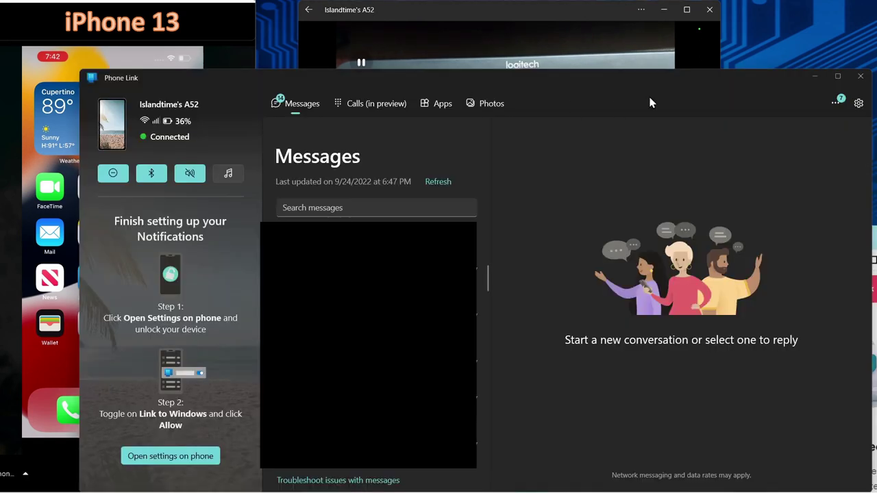
click(811, 76)
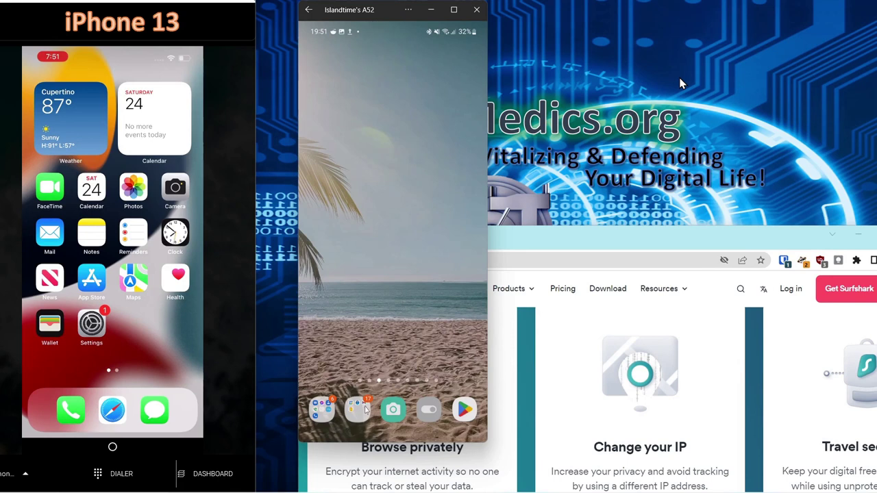
Open the second dock folder on the mirrored Android home screen and launch Keep Notes.
drag(365, 410, 352, 420)
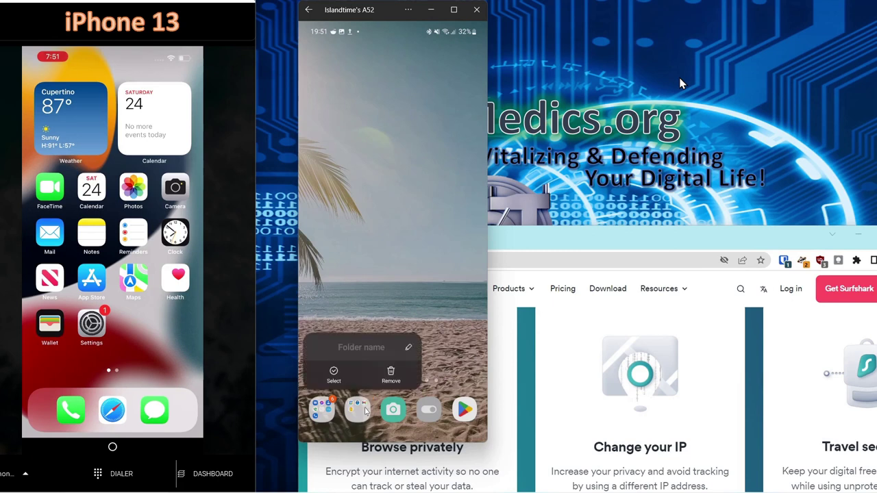
drag(352, 420, 355, 424)
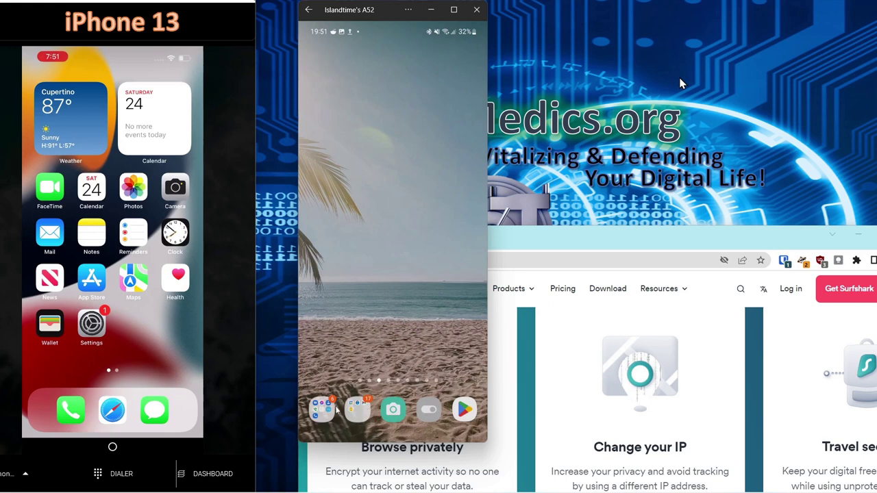
click(359, 413)
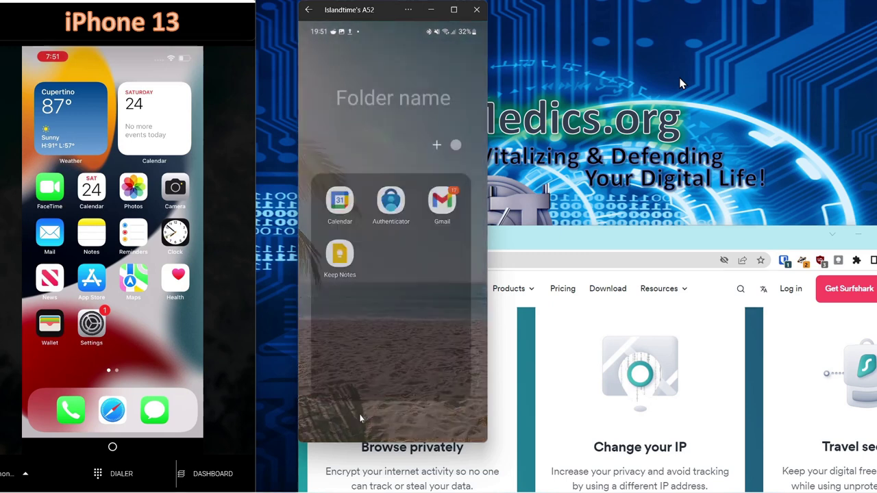
click(343, 250)
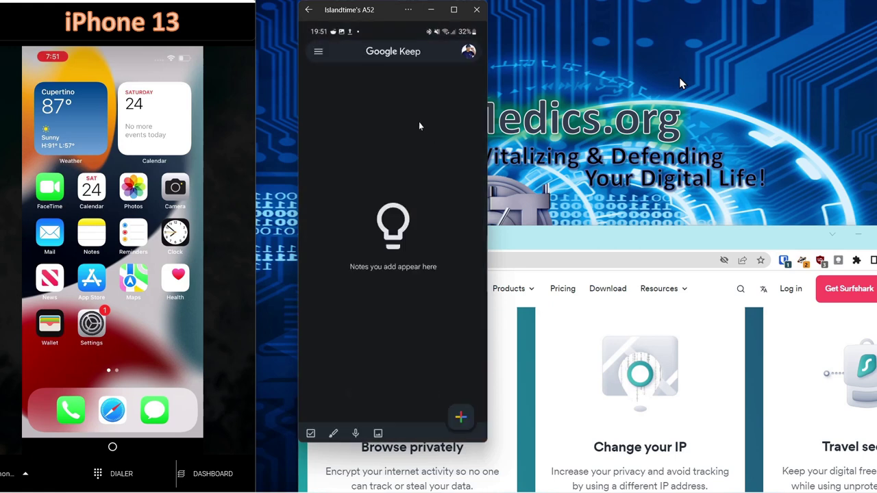
Start a new Keep note with body 'ererewrerewr' and title 'ererrewrew'.
click(452, 425)
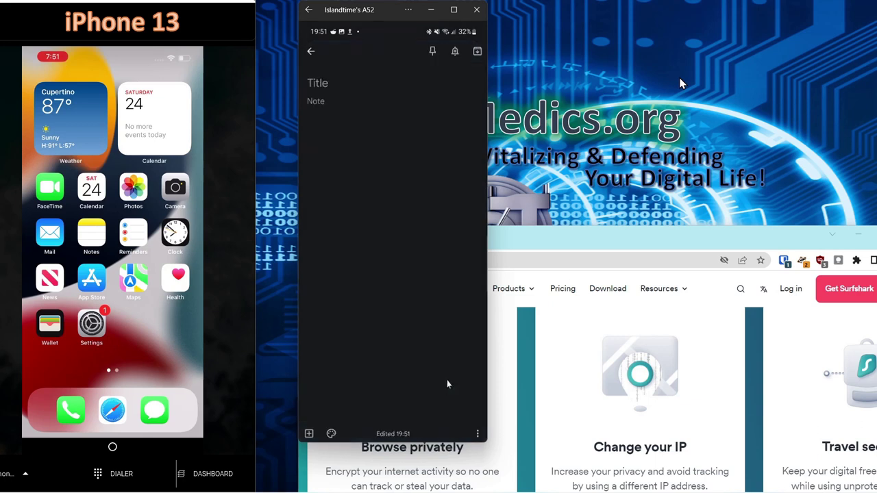
text(ererewrere)
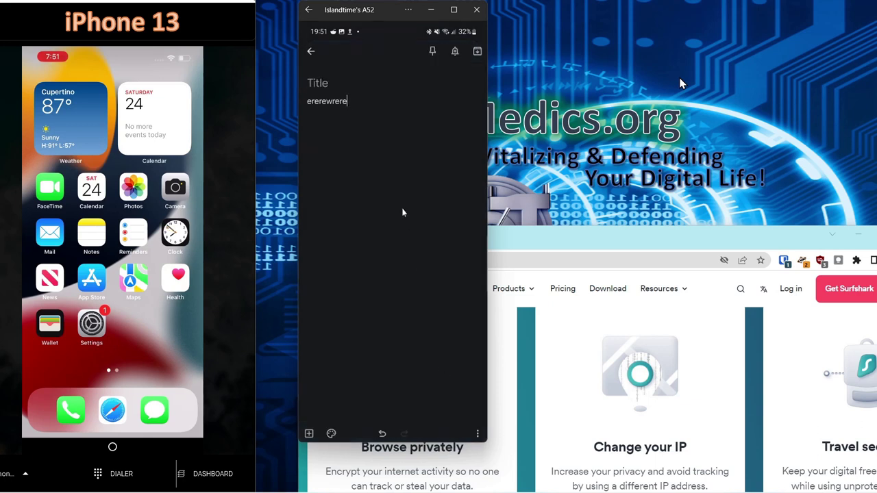
text(wr)
click(337, 82)
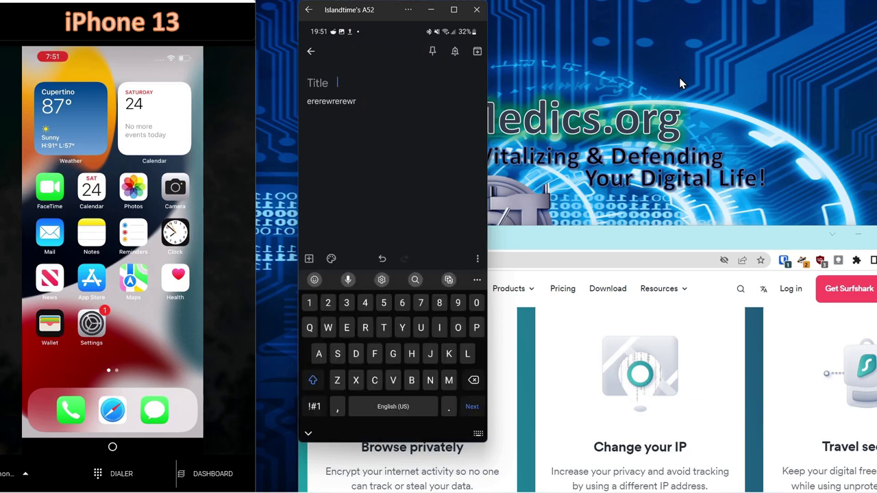
text(ererrewrew)
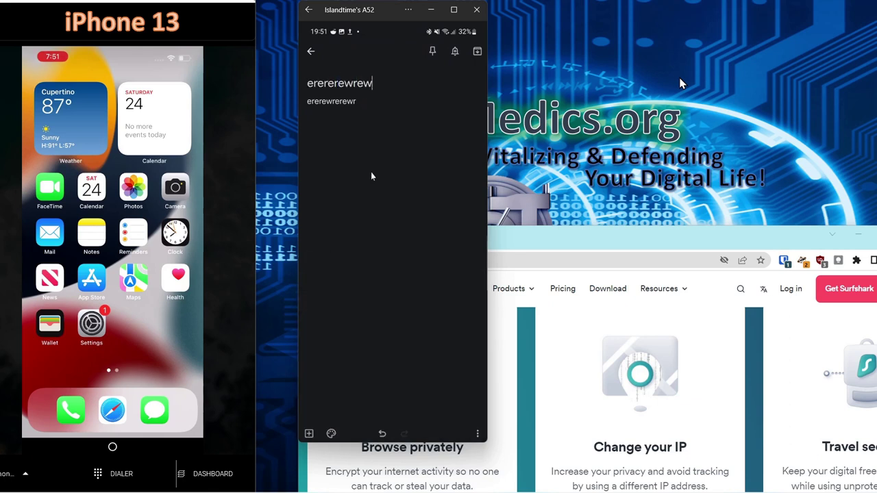
Dismiss the side app panel and back out of the note to the app folder.
click(402, 253)
drag(480, 244, 354, 248)
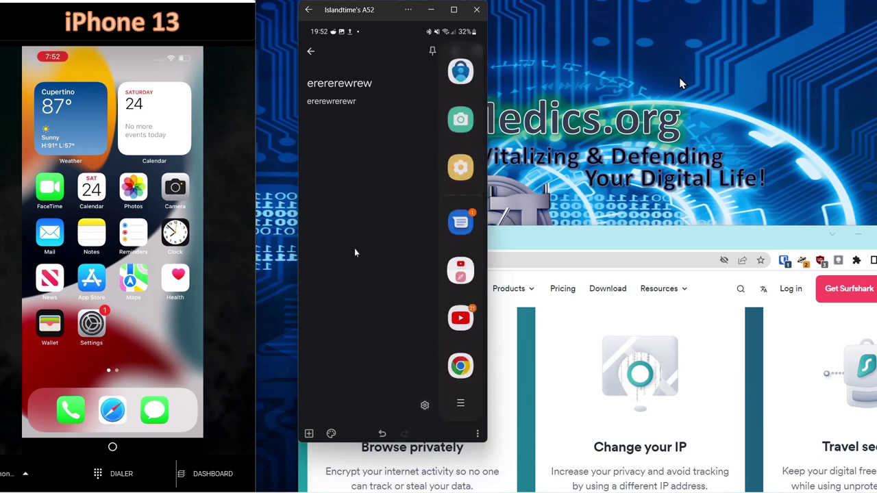
click(349, 251)
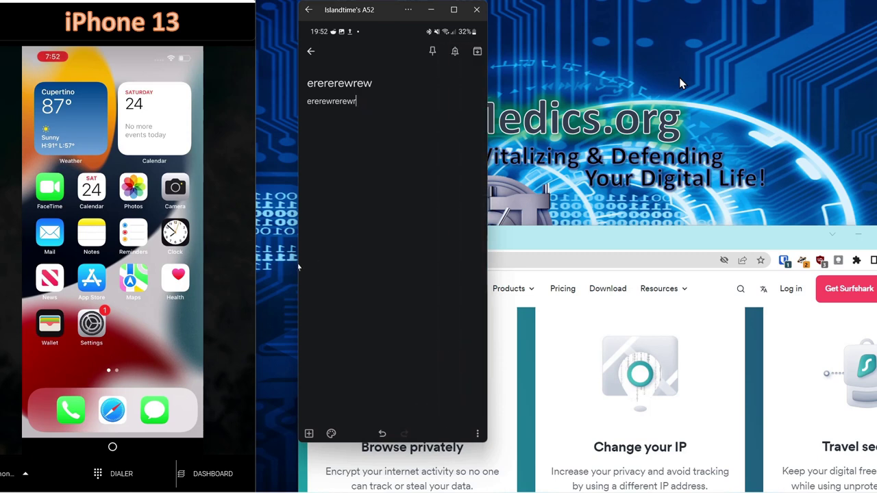
drag(299, 256, 328, 260)
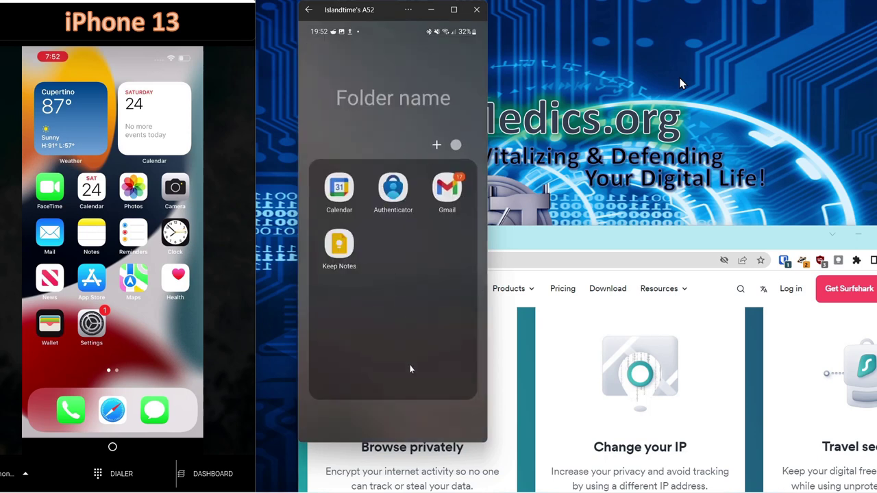
Close the Android app folder and reopen the iPhone's New Account form via Mail.
click(419, 424)
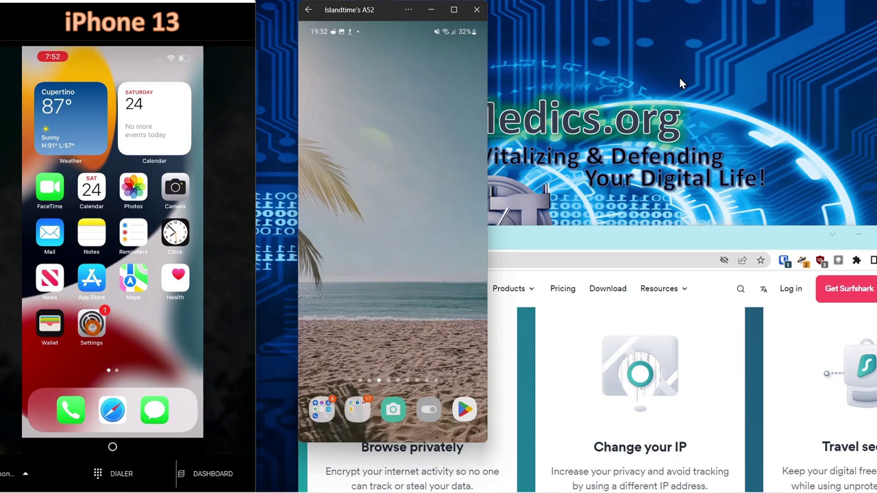
click(40, 221)
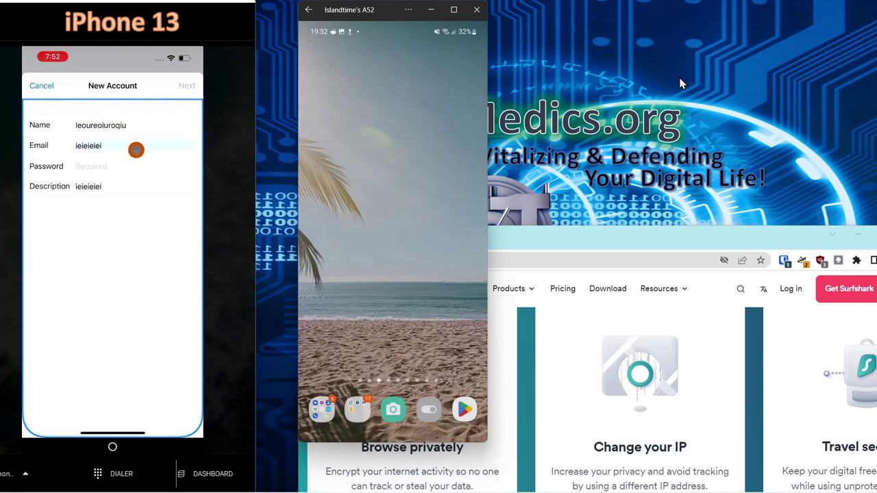
Delete 'ieieieiei' from the iPhone Email field and bring the Surfshark browser forward.
click(137, 147)
key(BackSpace)
key(BackSpace)
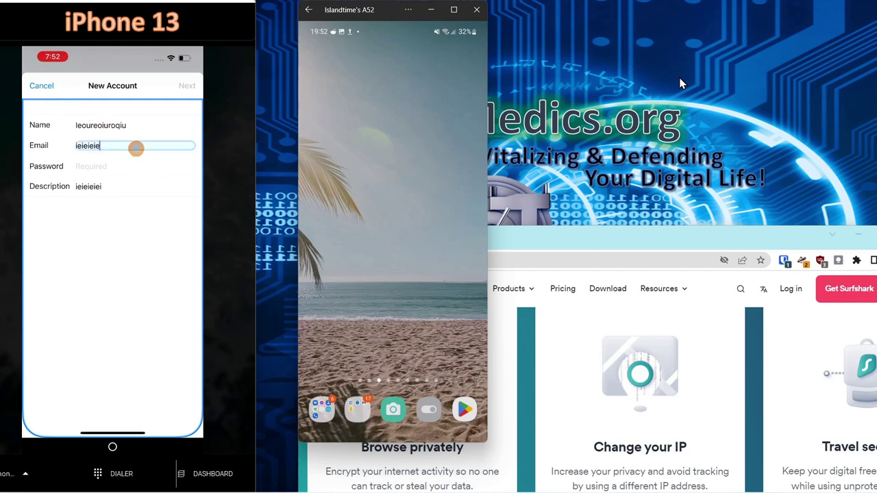
key(BackSpace)
key(BackSpace)
key(BackSpace)
key(BackSpace)
key(BackSpace)
key(BackSpace)
key(BackSpace)
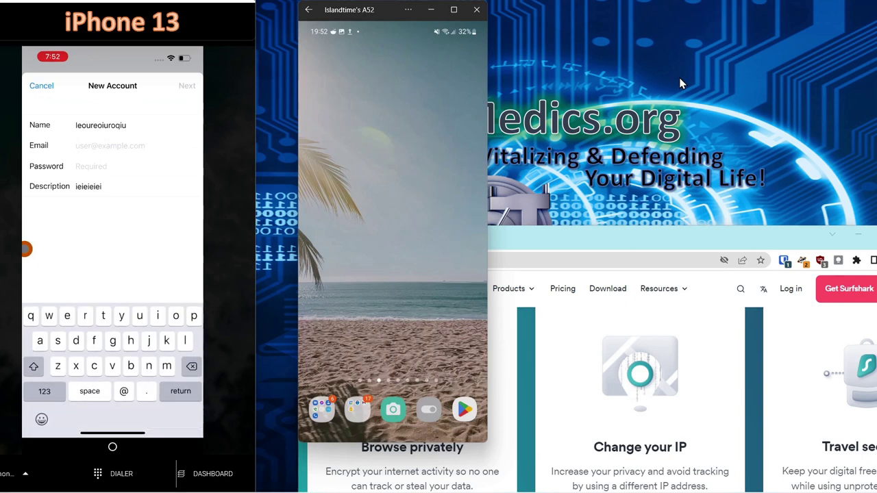
click(643, 241)
Reposition the Surfshark Chrome window up-left, then slightly lower, and refocus the iPhone Email field.
drag(629, 241, 593, 122)
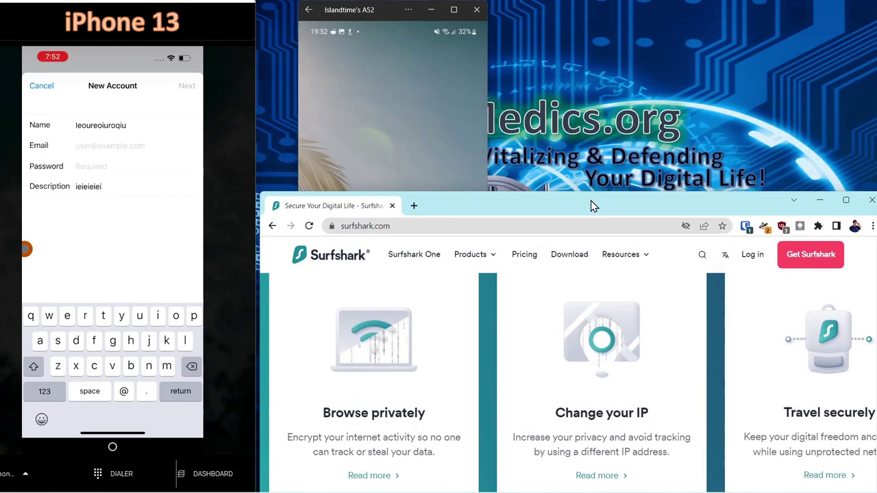
drag(593, 122, 592, 215)
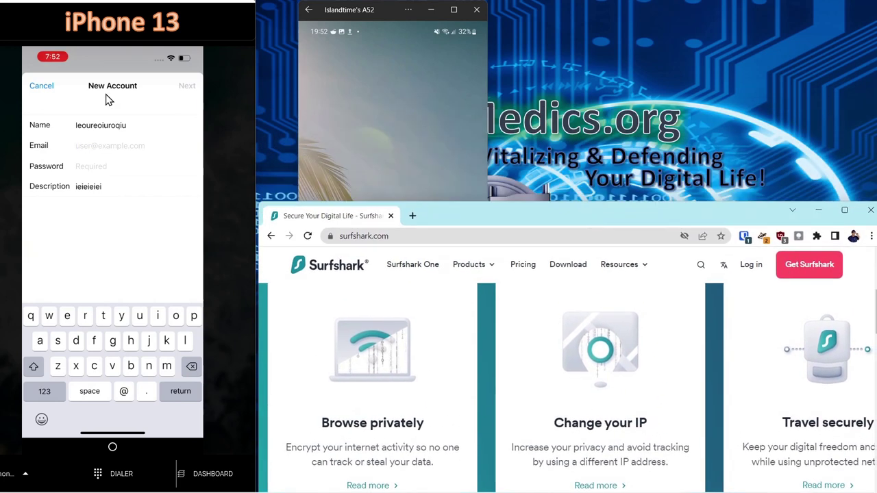
click(96, 144)
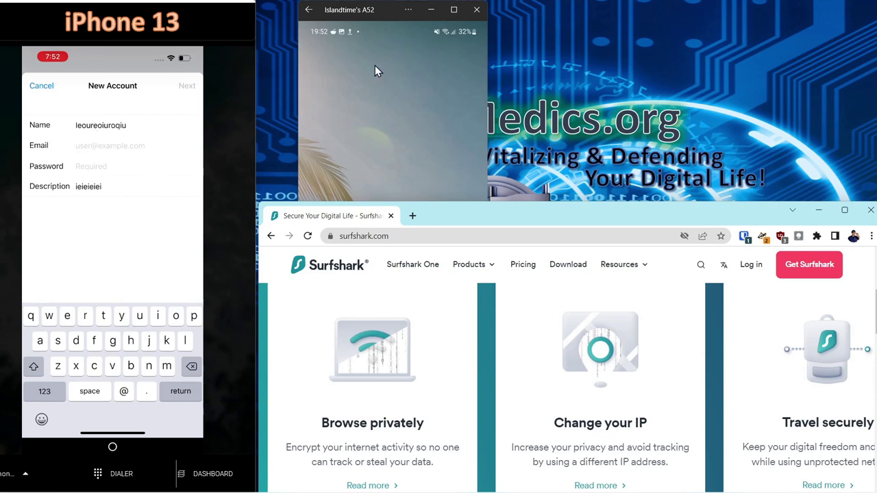